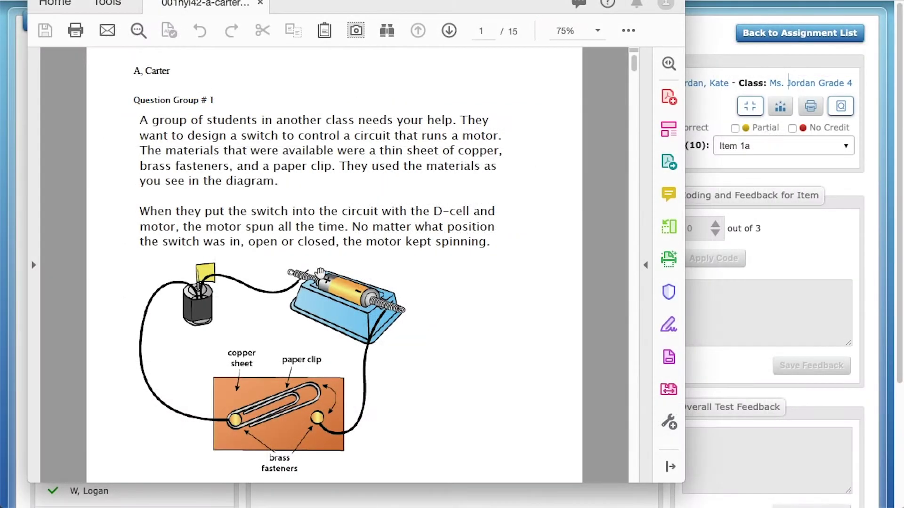
Step: Read through page 1 of the student's test PDF, from the circuit diagram to the answer to Question 1a
scroll(320, 273, "down", 2)
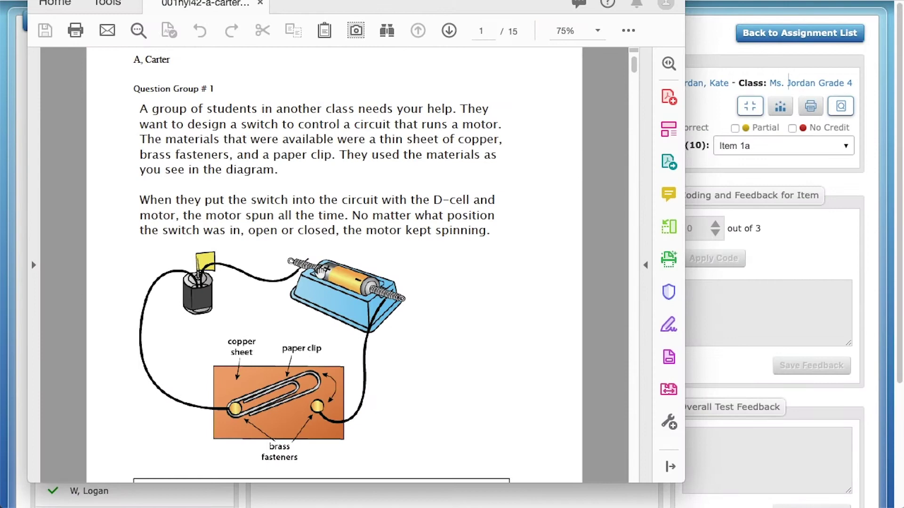
scroll(320, 273, "down", 10)
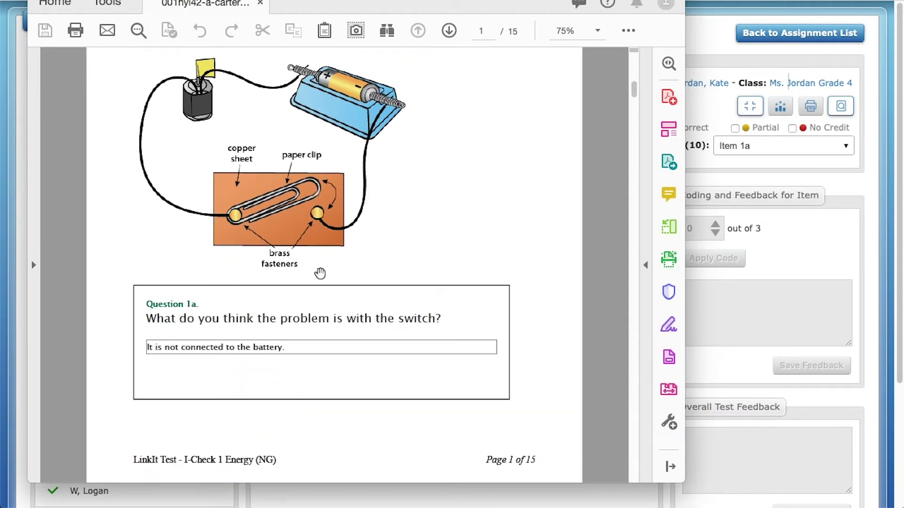
scroll(320, 273, "down", 5)
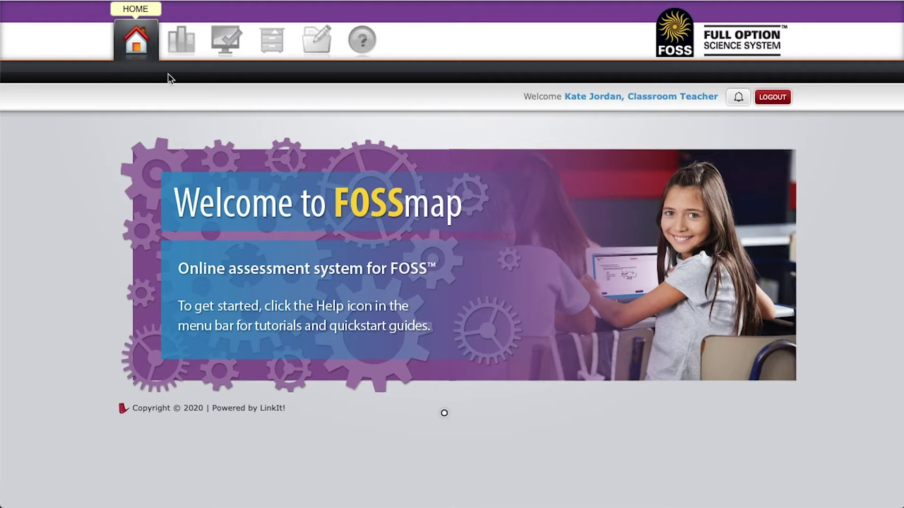
Step: Open the I-Check 1 Energy (NG) assignment for review and select the first student in the list
mouse_move(233, 37)
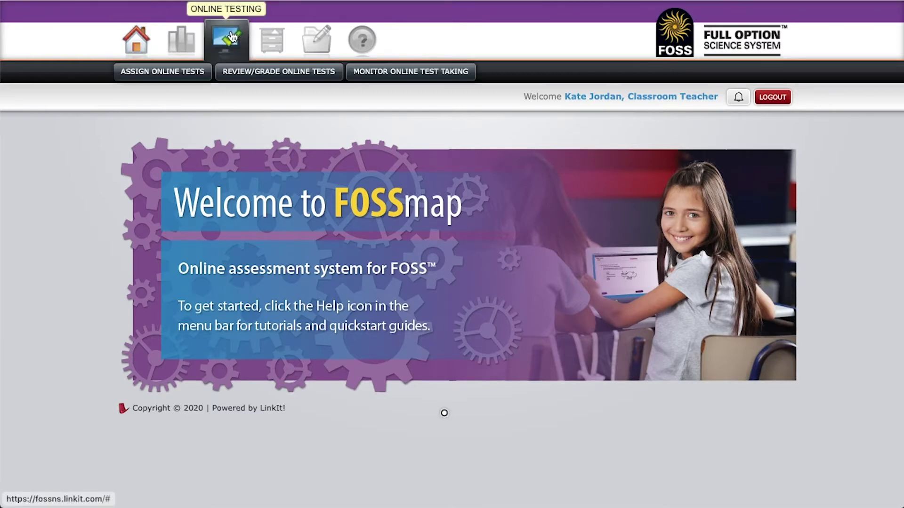
left_click(249, 71)
scroll(284, 135, "down", 6)
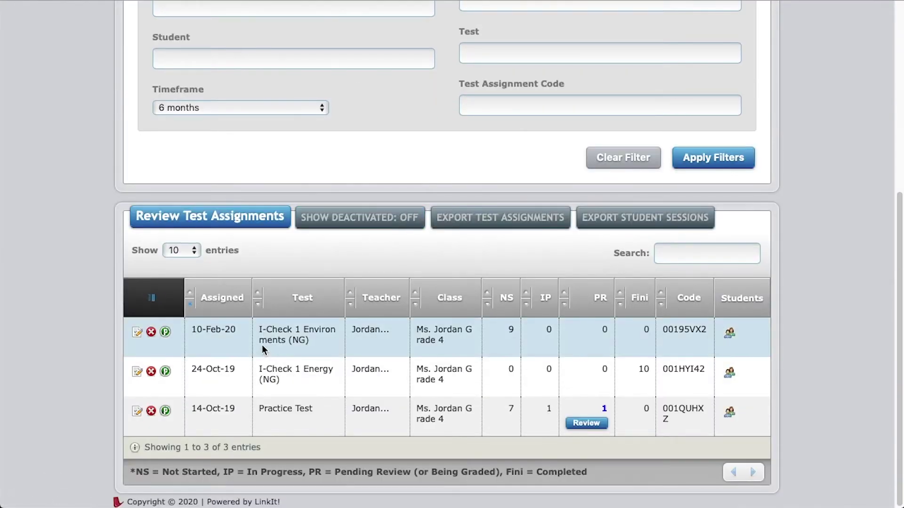
left_click(137, 373)
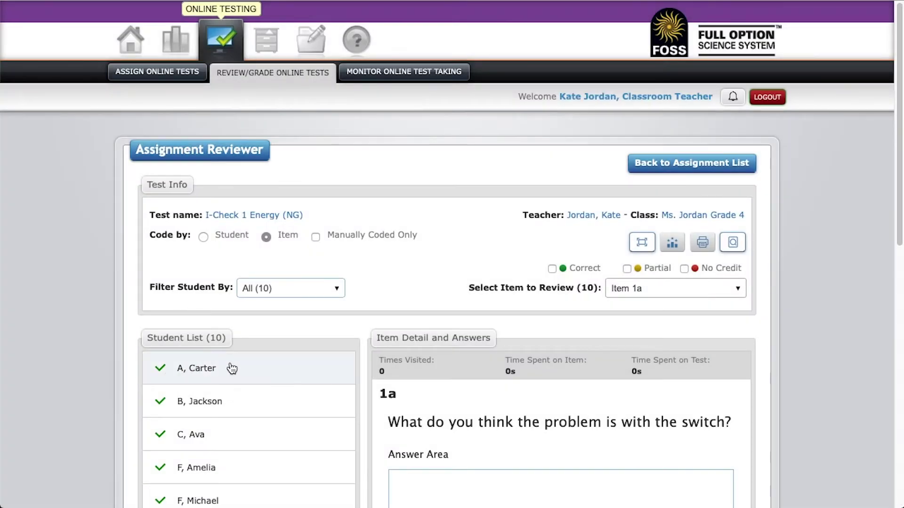
left_click(229, 368)
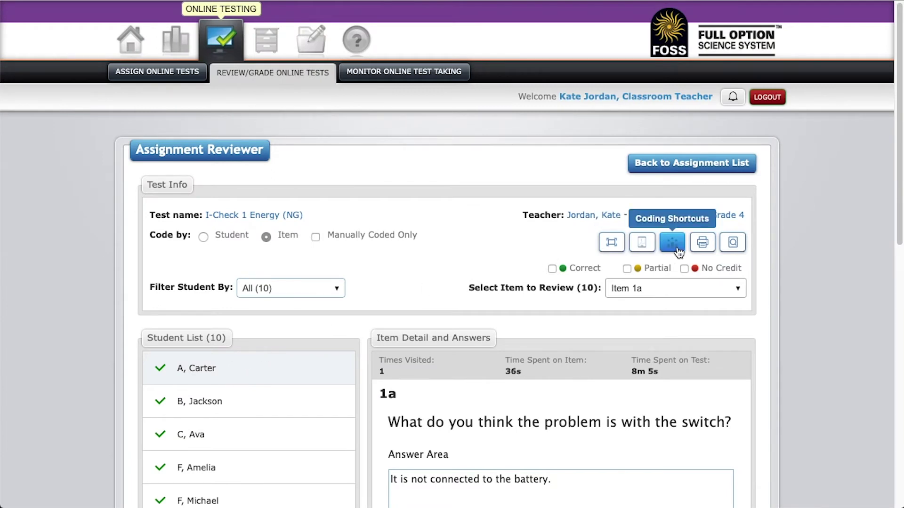
Step: Configure the test printout in single-column layout without the cover page, correct answer, passages and test score
left_click(708, 246)
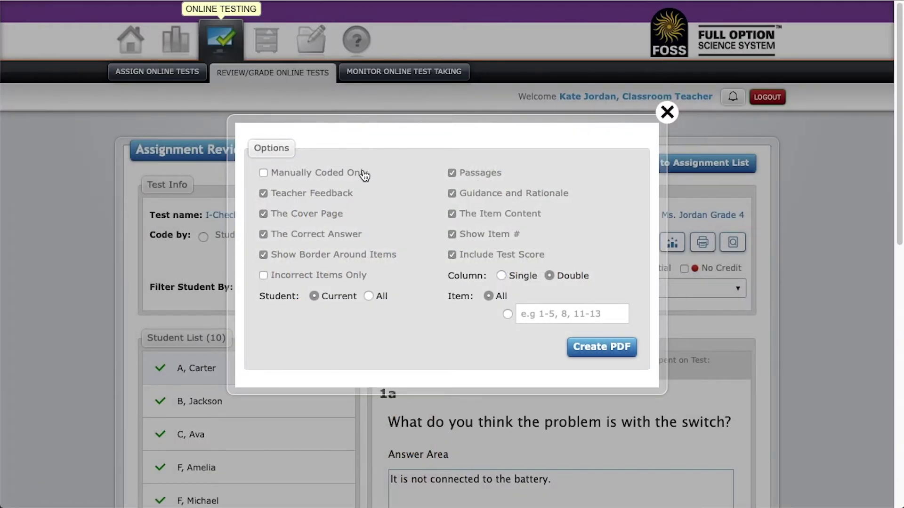
left_click(282, 216)
left_click(290, 237)
left_click(492, 176)
left_click(497, 258)
left_click(523, 279)
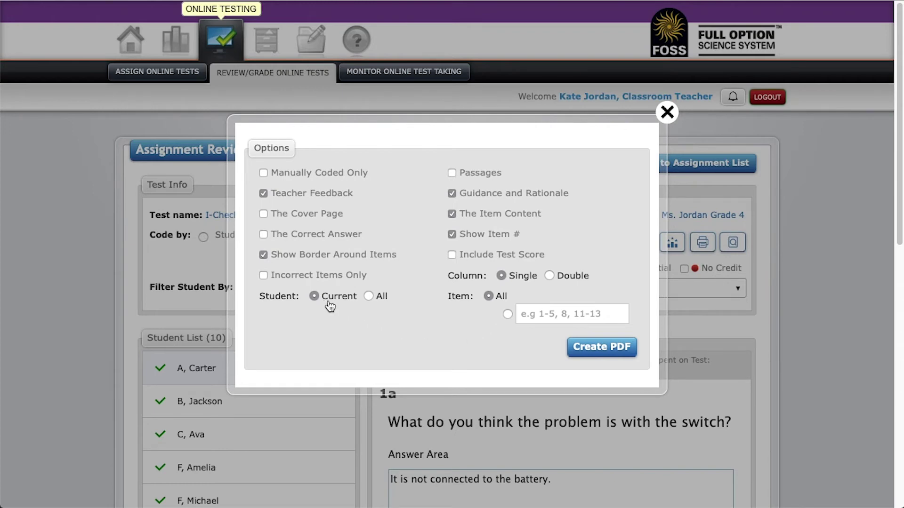
Step: Create the PDF printout for all students and acknowledge the printing notice
left_click(369, 298)
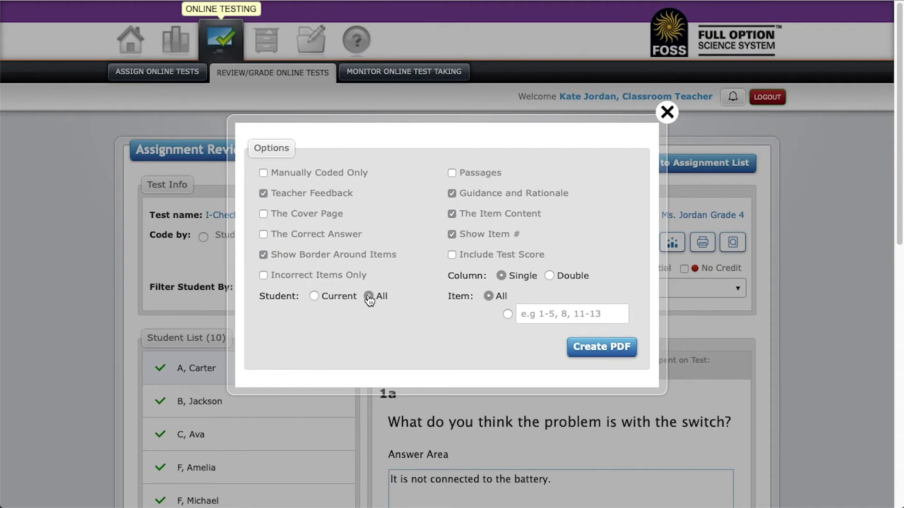
left_click(592, 350)
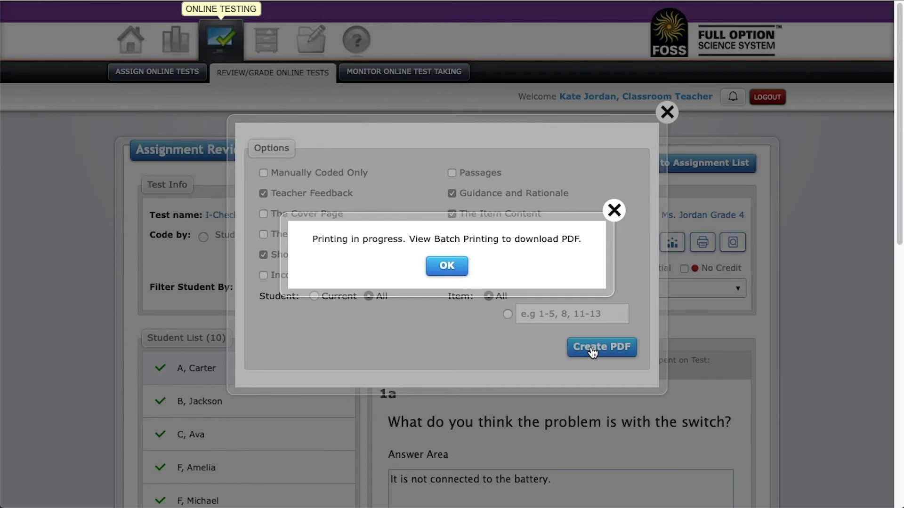
left_click(436, 265)
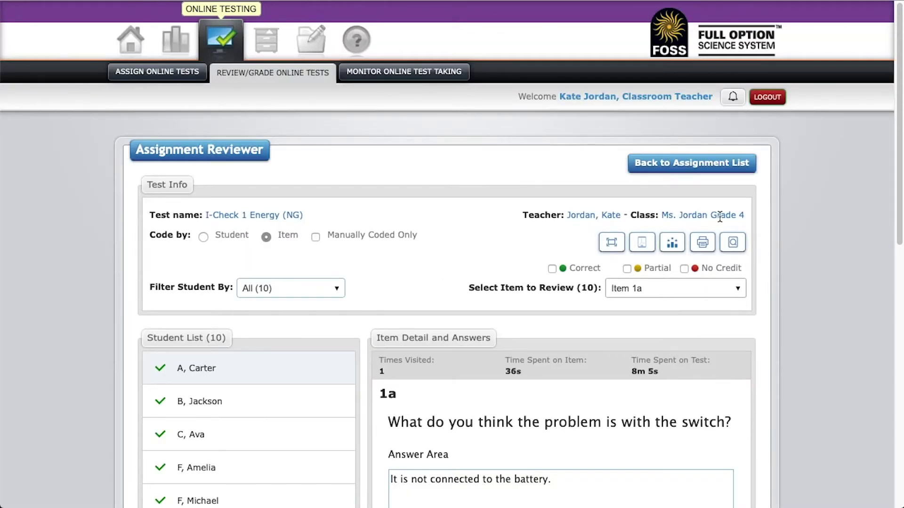
Step: Download the completed 27-Feb-20 2:21 PM batch printing as Energy_icheck and open the first PDF in its folder
left_click(733, 243)
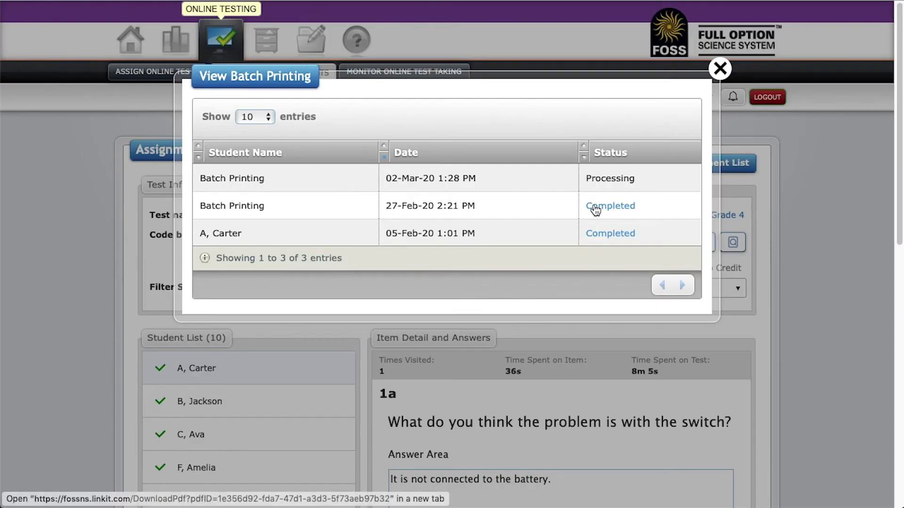
left_click(595, 209)
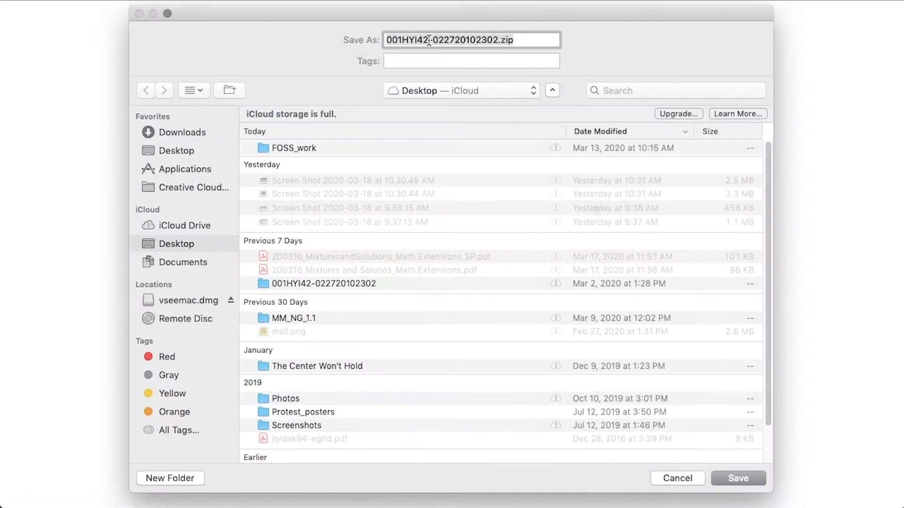
key("BackSpace")
type("En")
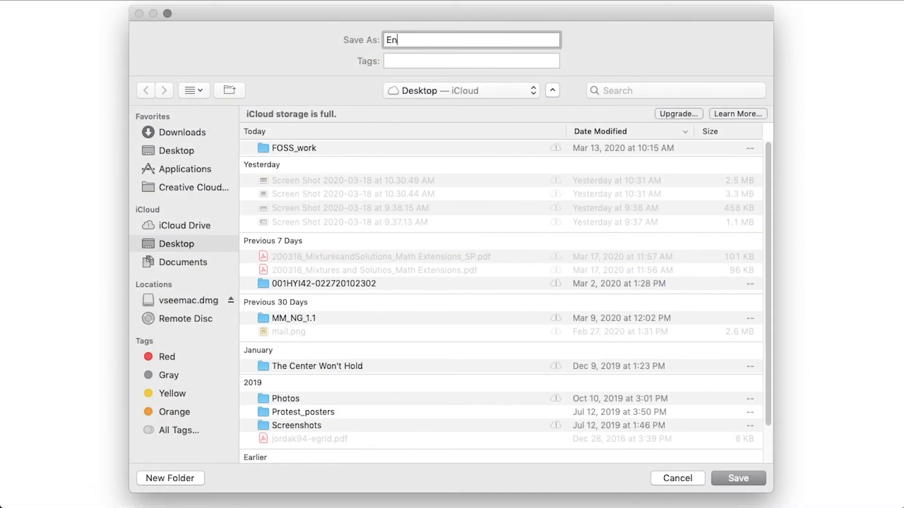
type("ergy_icheck")
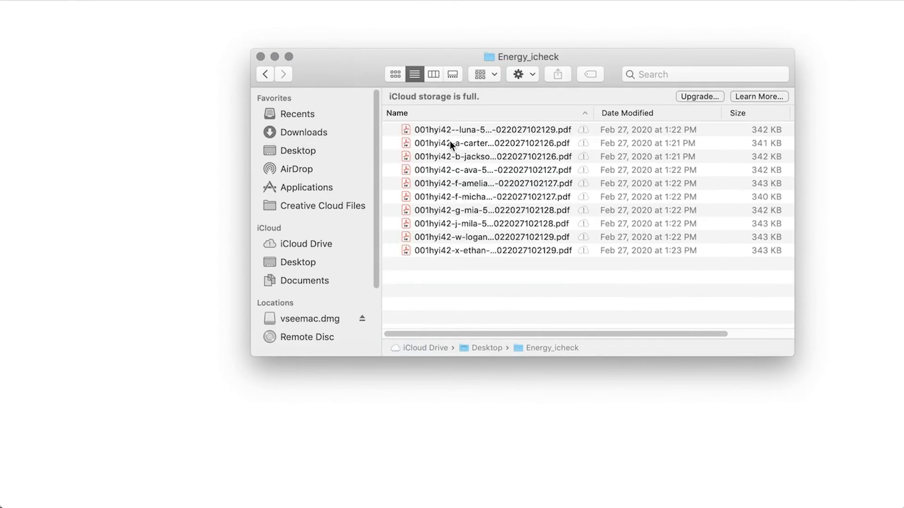
double_click(451, 130)
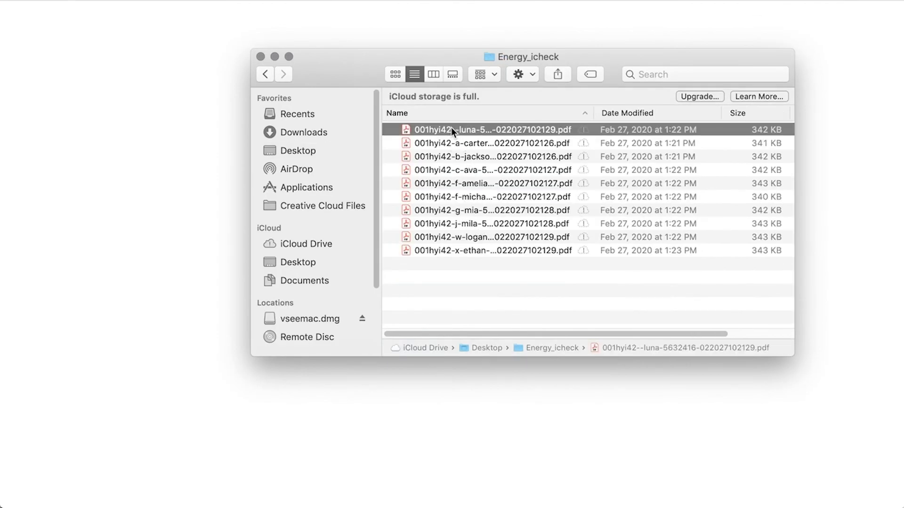
Step: Add the I-Check 1 Energy (NG) test to the Teacher Dashboard's detail area and open its Class Overview
mouse_move(164, 47)
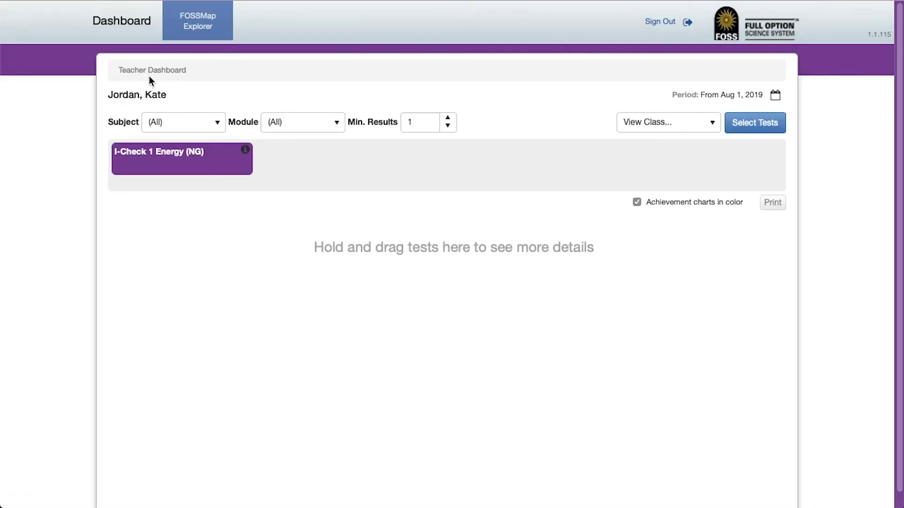
left_click_drag(177, 159, 262, 233)
left_click(125, 335)
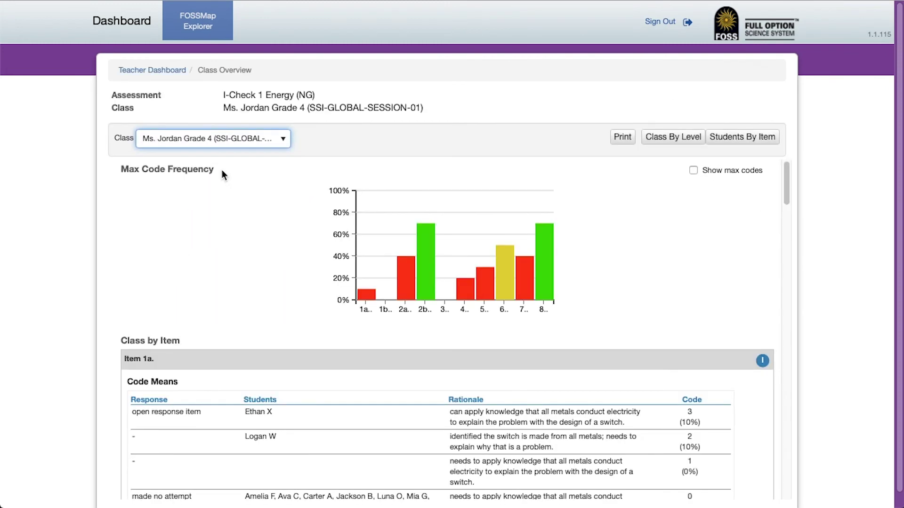
Step: Open the Students By Item report for the class and select the second student
left_click(734, 137)
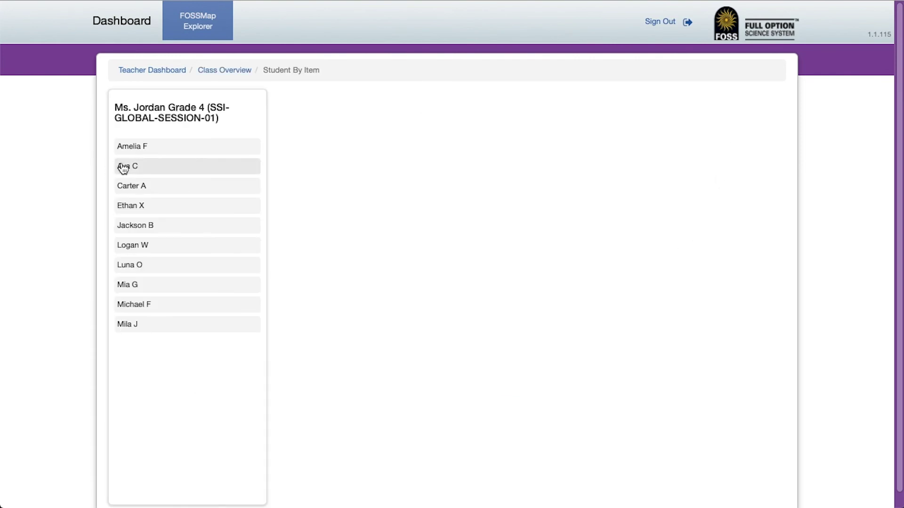
left_click(126, 166)
left_click(774, 137)
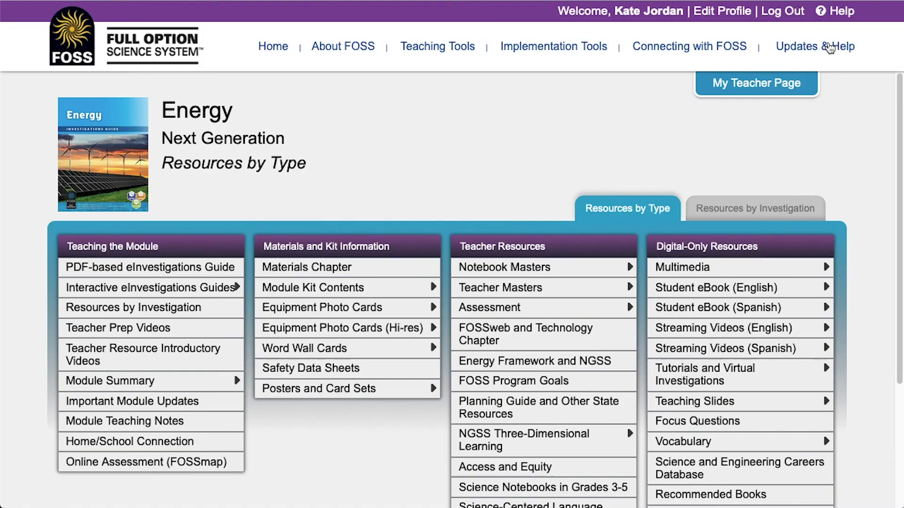
Step: Open the FOSSweb Walk-Through Videos page and view the Online Assessment User (FOSSmap) resources
left_click(847, 46)
left_click(806, 159)
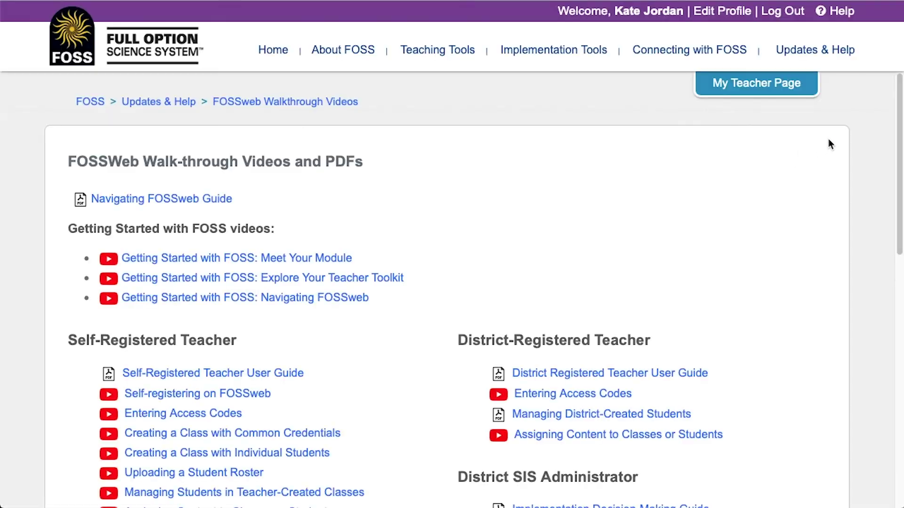
left_click_drag(899, 129, 899, 299)
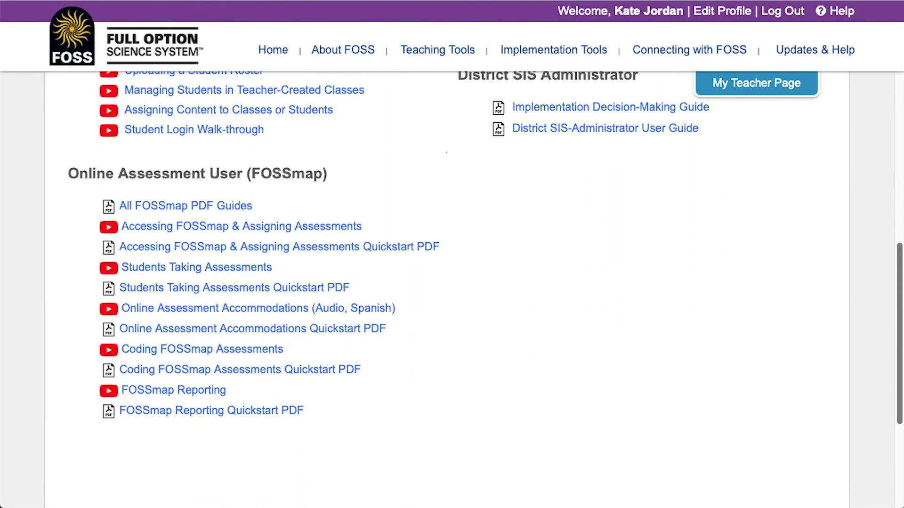
Step: Open the Website Help page and follow its FOSSweb Support link to the contact page
mouse_move(819, 50)
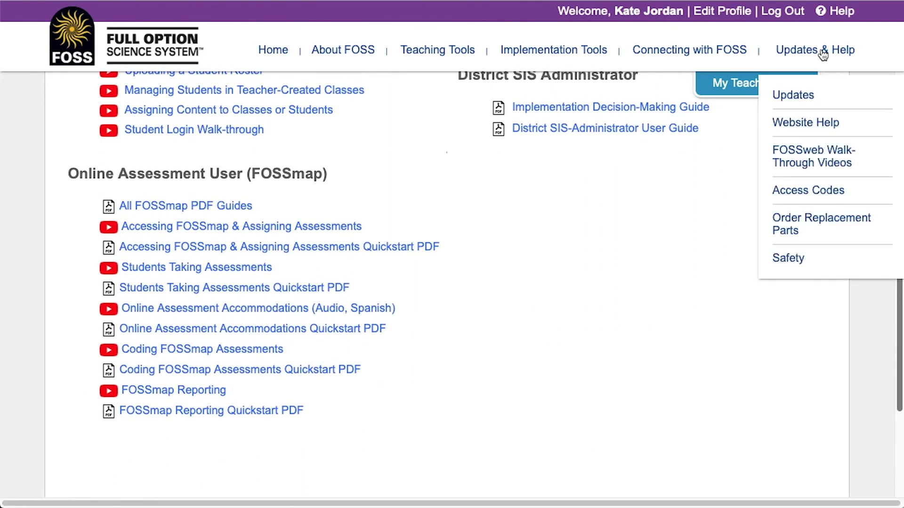
left_click(806, 123)
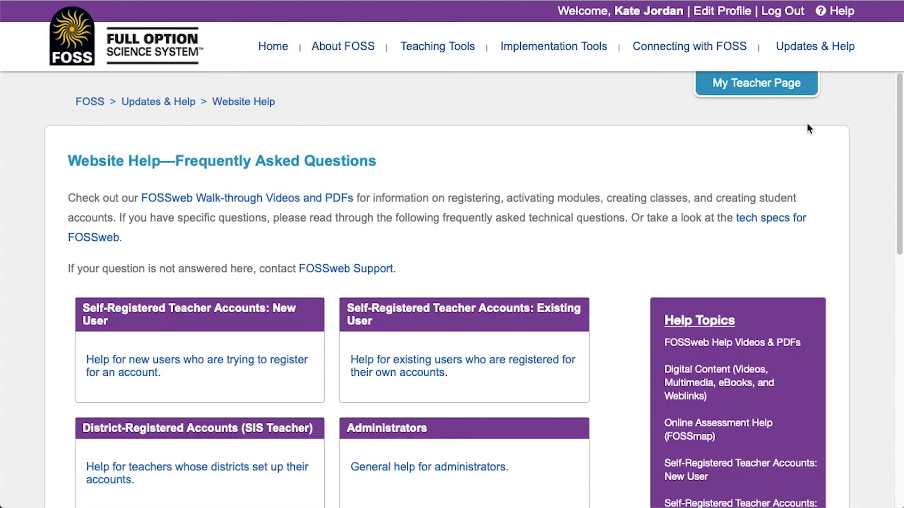
left_click(339, 269)
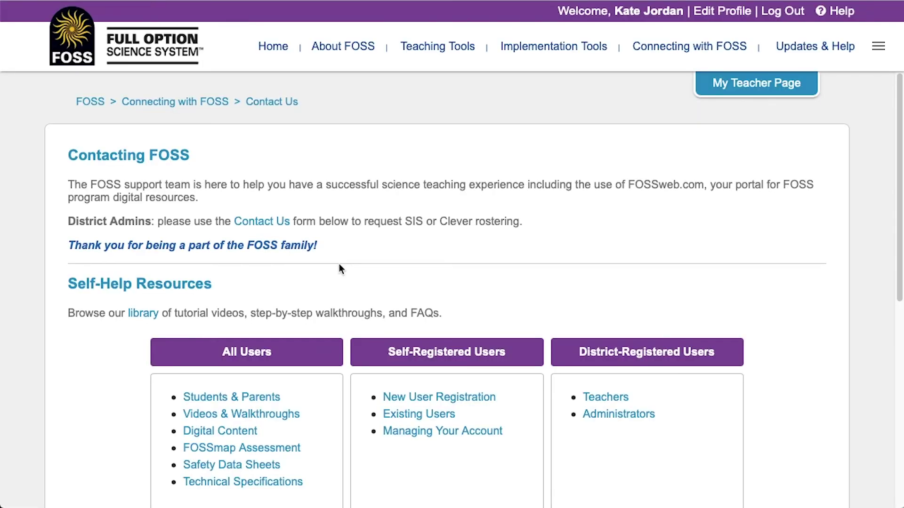